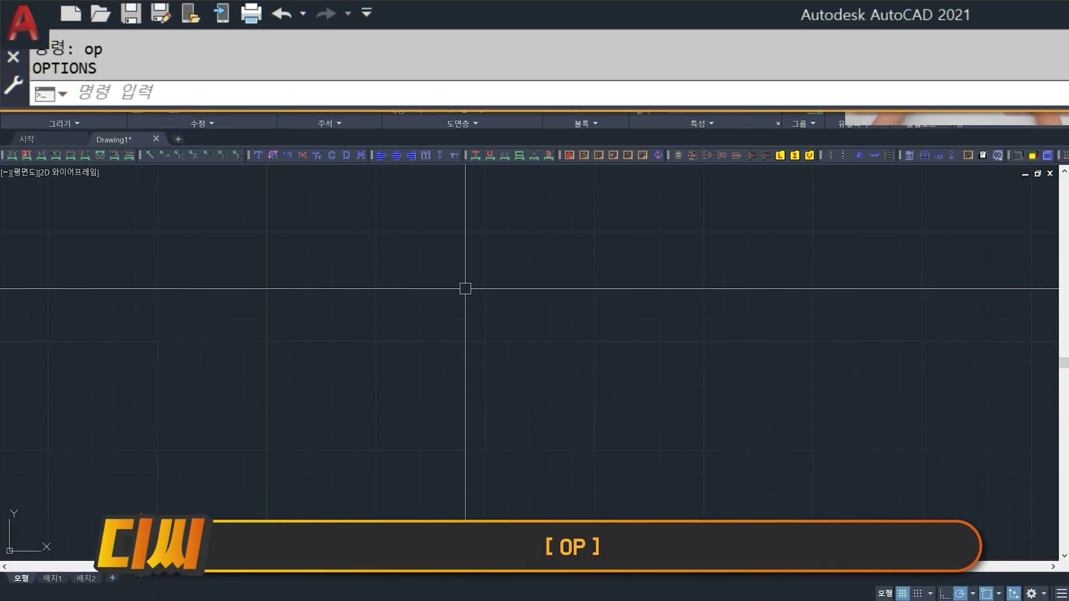
Step: Reset the current profile to defaults from the Options (OP) Profiles tab, confirming with Yes
type("op")
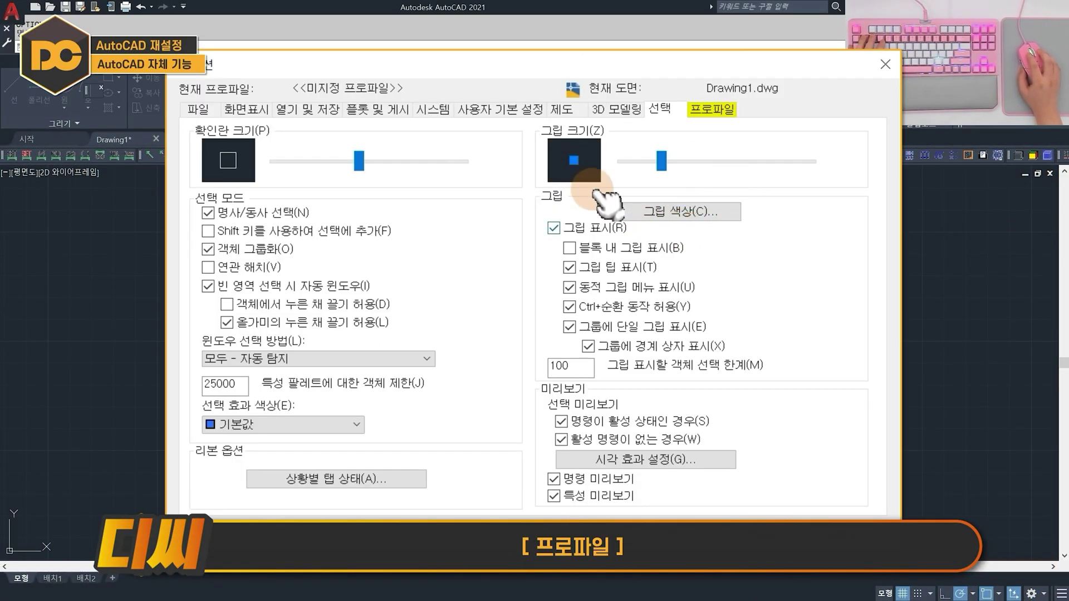
left_click(715, 111)
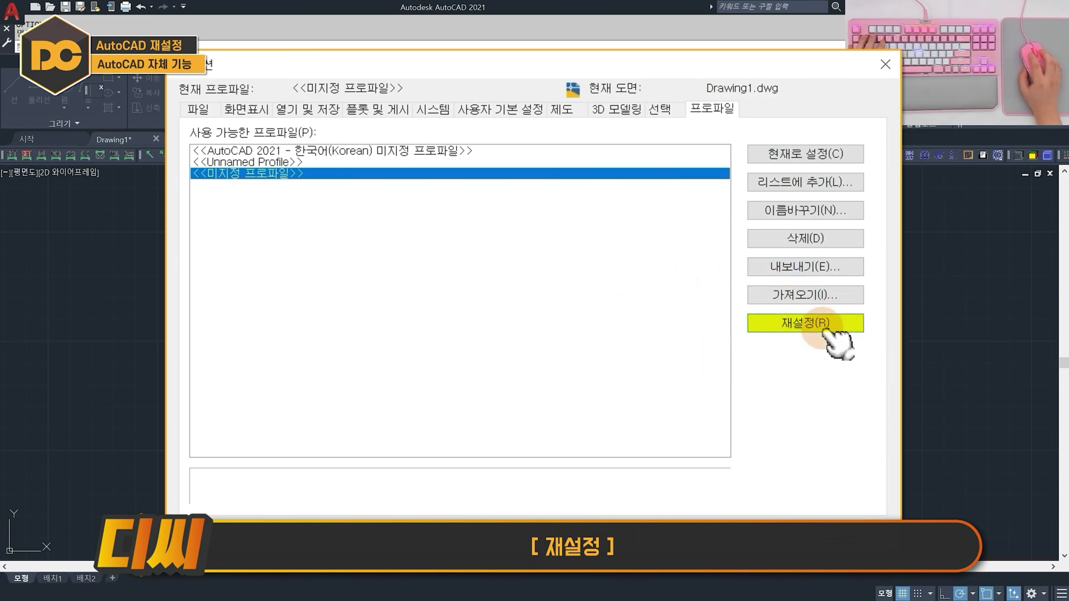
left_click(827, 329)
left_click(543, 361)
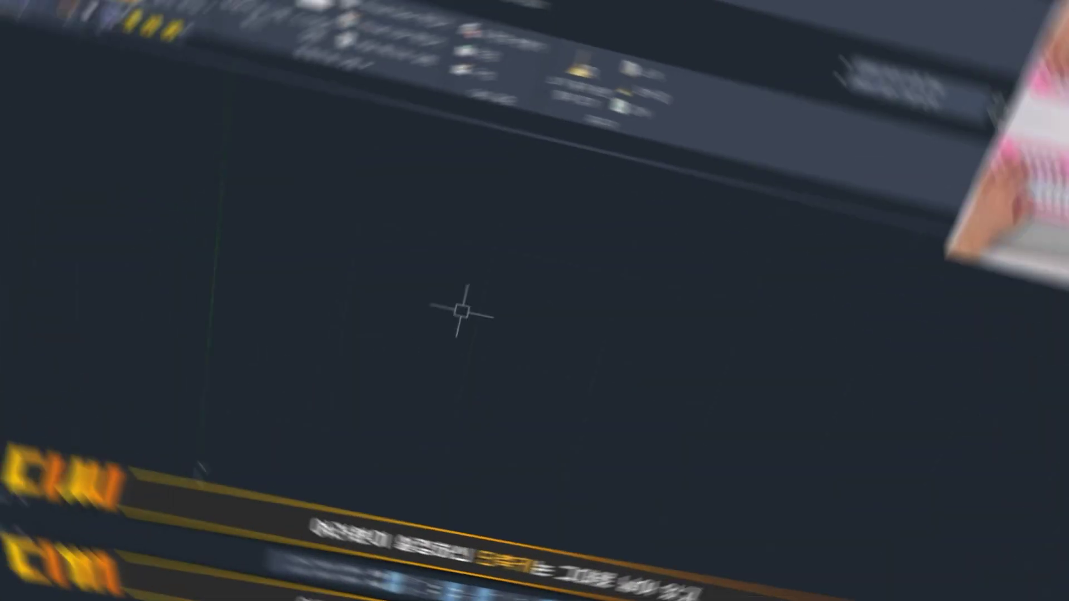
Step: Draw a three-segment test polyline, then check the workspace list and the [DC] 건축.dwt template
left_click(410, 313)
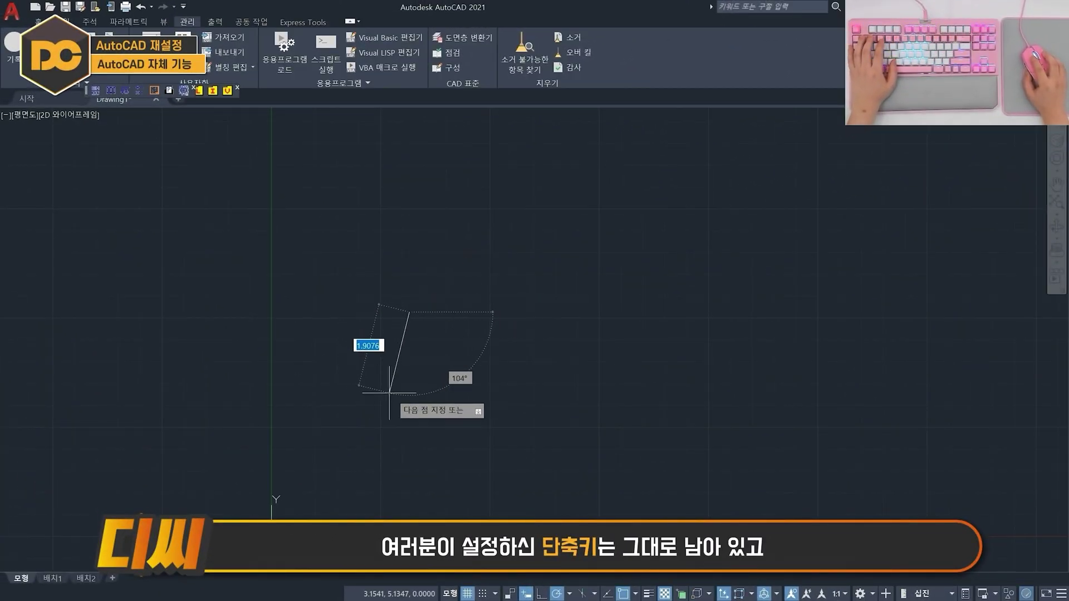
left_click(424, 399)
left_click(544, 366)
left_click(571, 275)
key("Escape")
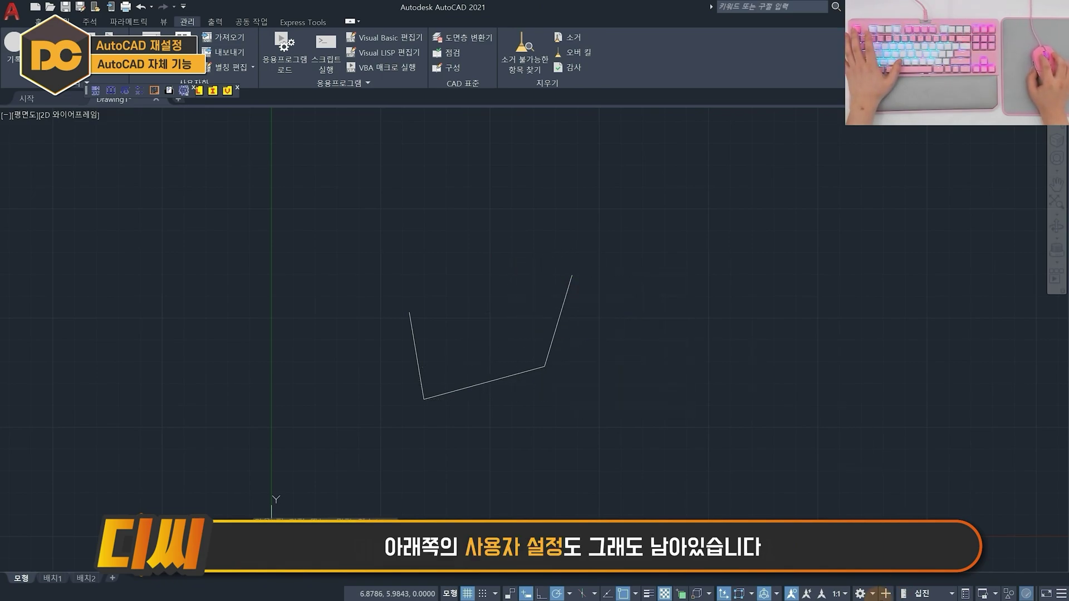
left_click(861, 594)
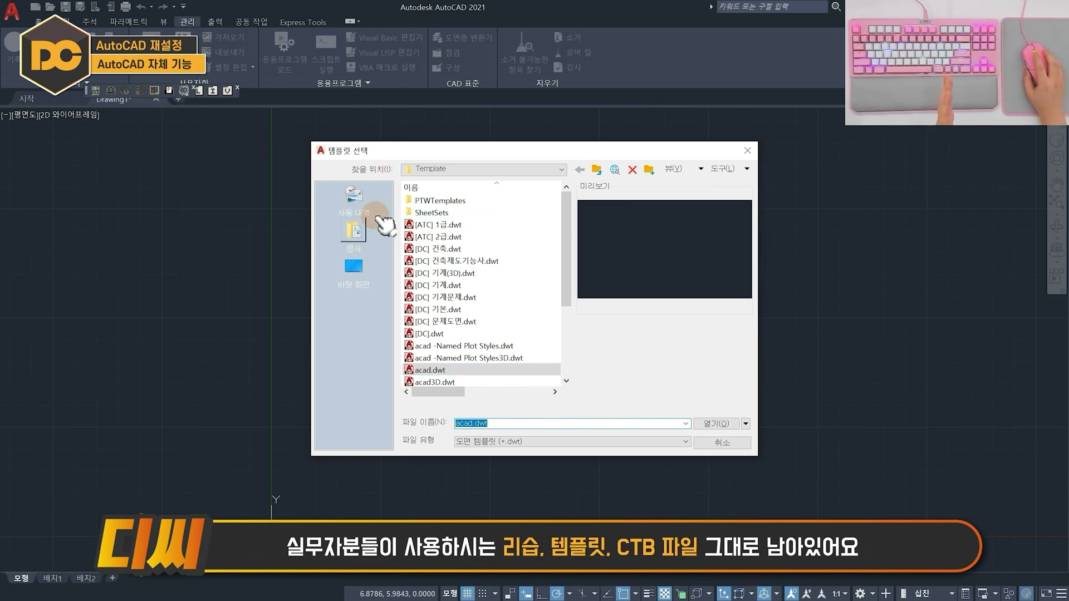
left_click(463, 245)
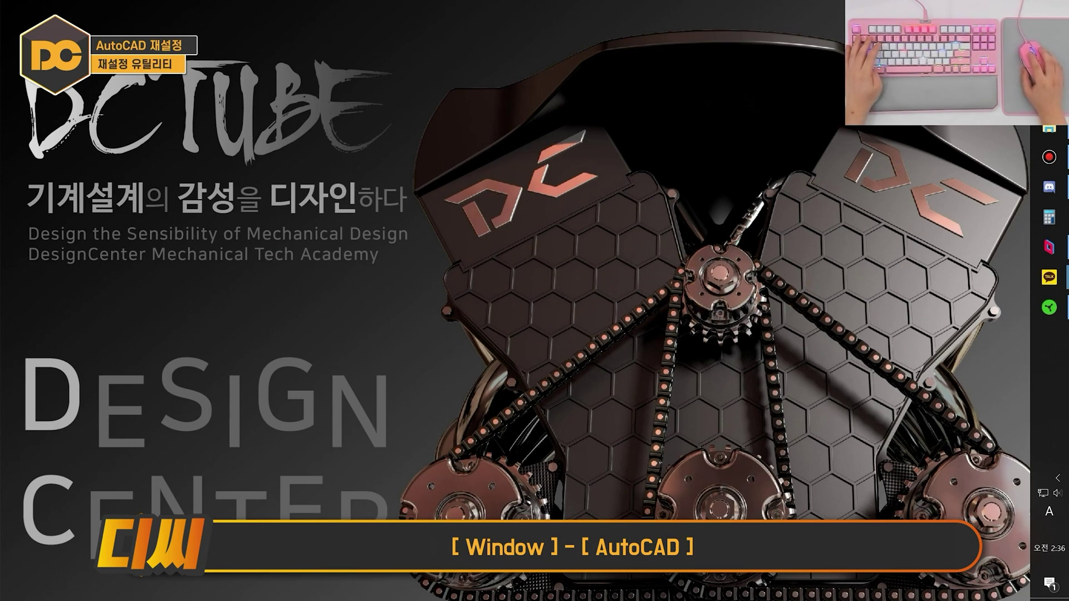
Step: Run AutoCAD 2021 Reset Settings to Default, resetting custom settings without a backup
key("super")
scroll(741, 217, "down", 3)
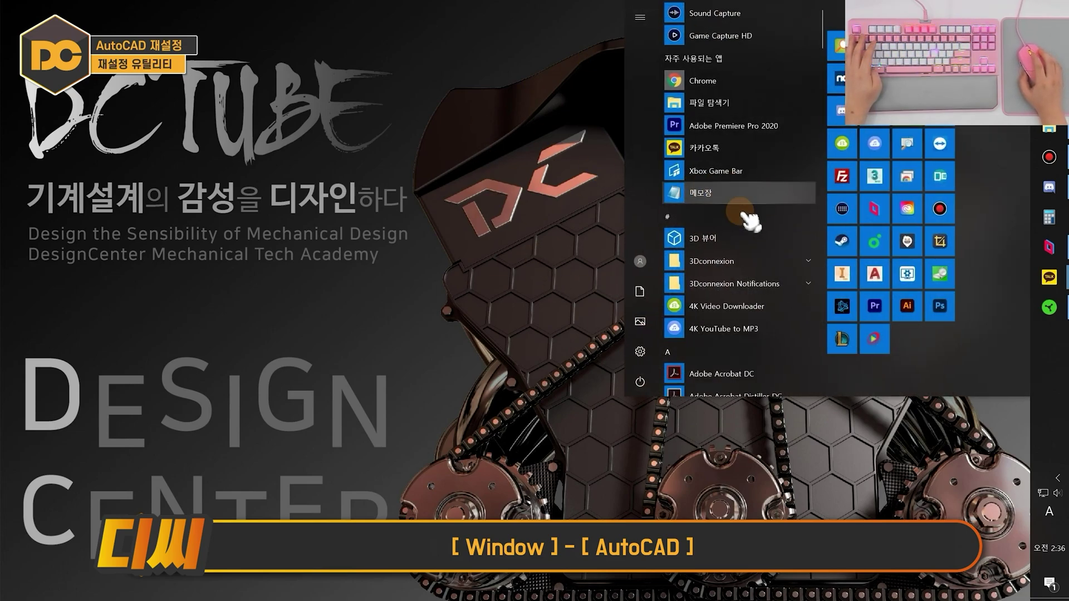
scroll(752, 217, "down", 3)
scroll(748, 214, "down", 5)
scroll(735, 220, "down", 4)
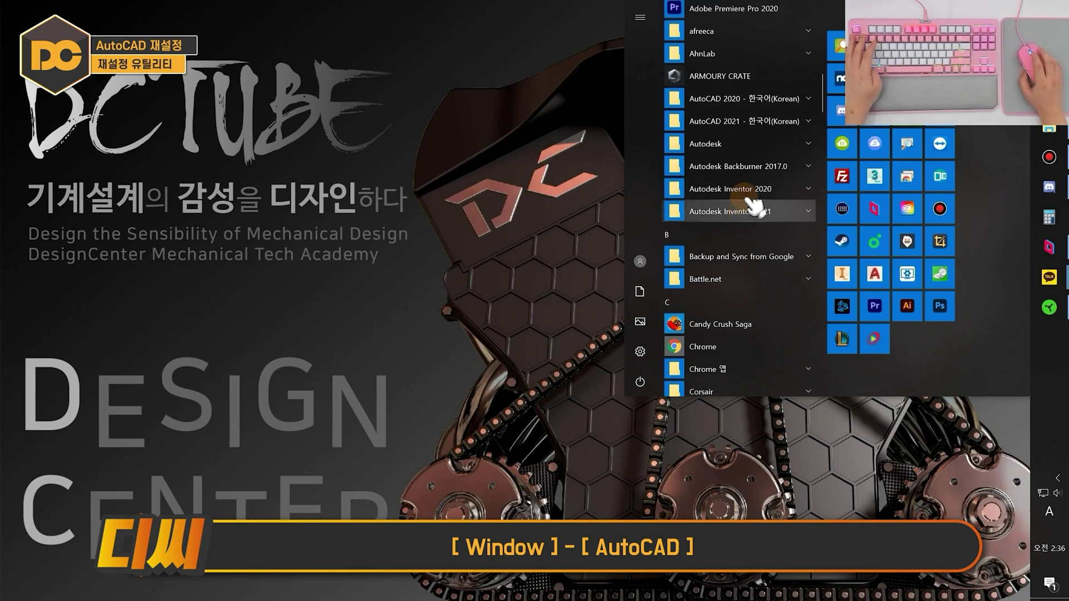
scroll(707, 226, "up", 2)
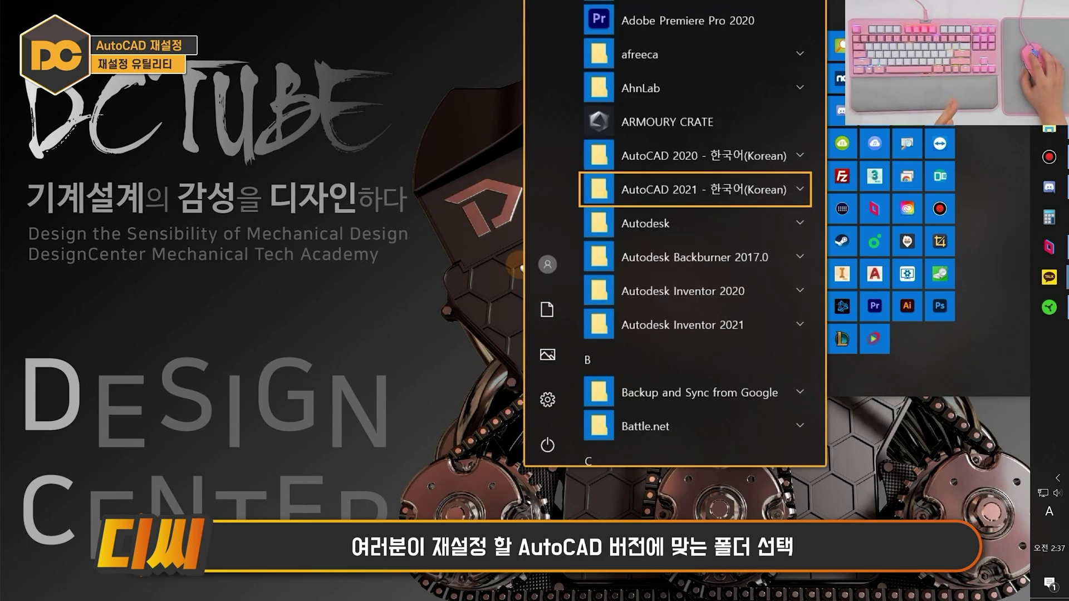
left_click(676, 191)
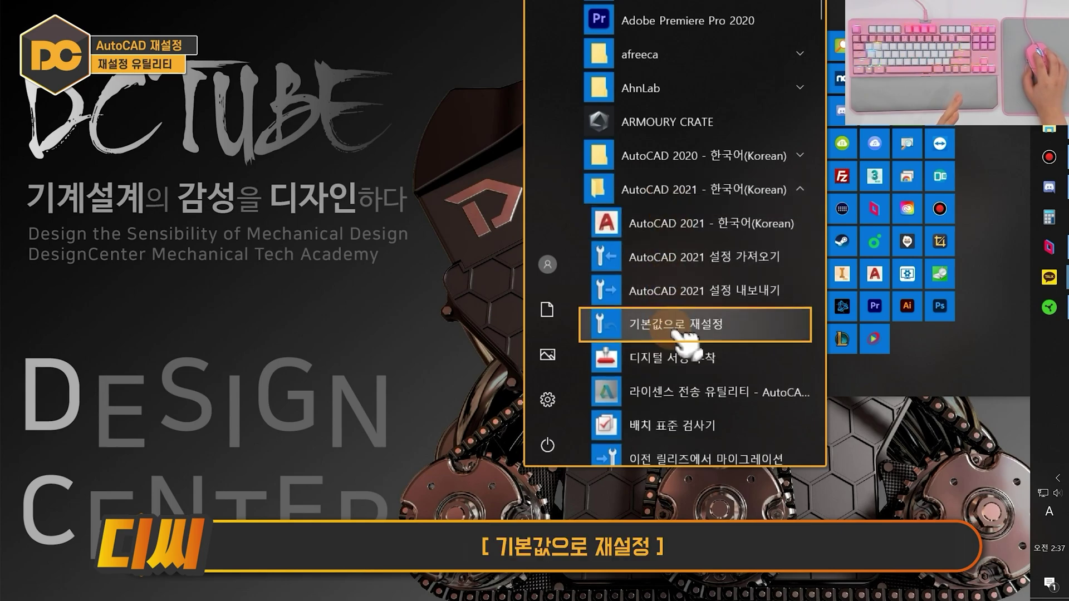
left_click(749, 325)
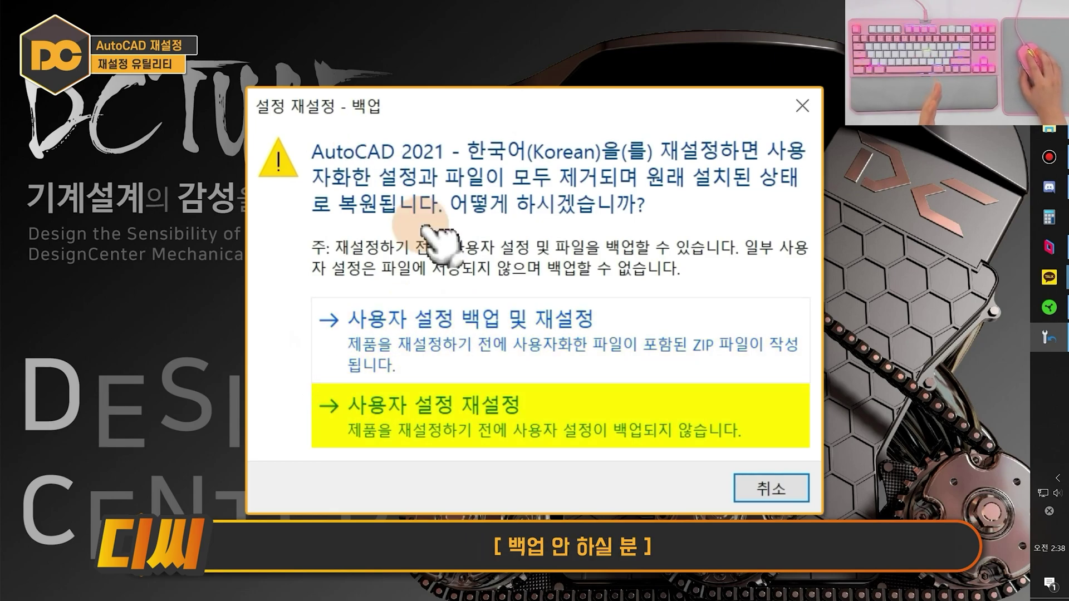
left_click(547, 415)
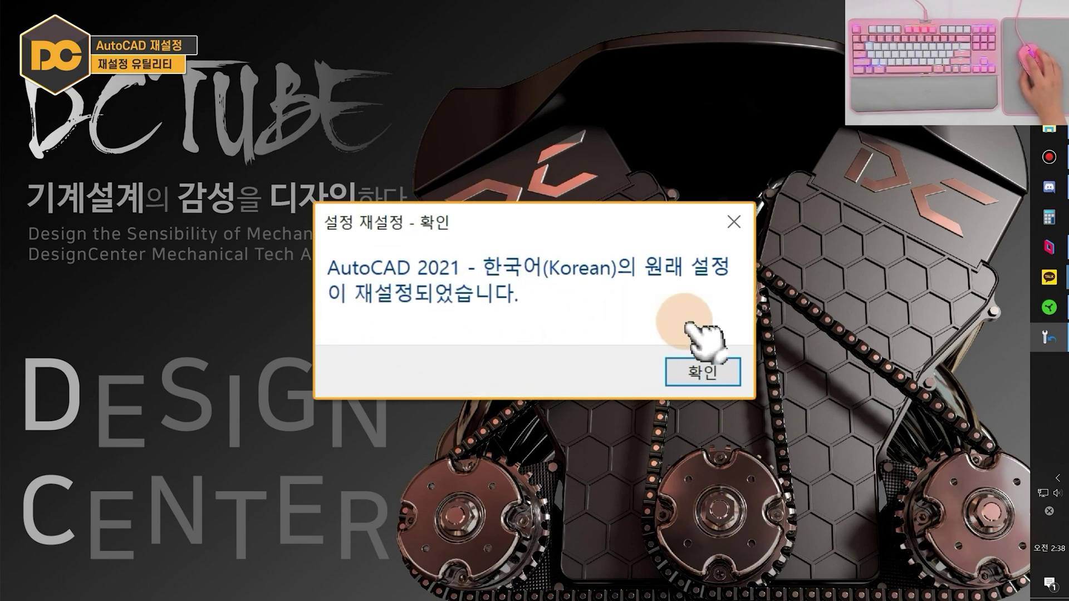
left_click(703, 371)
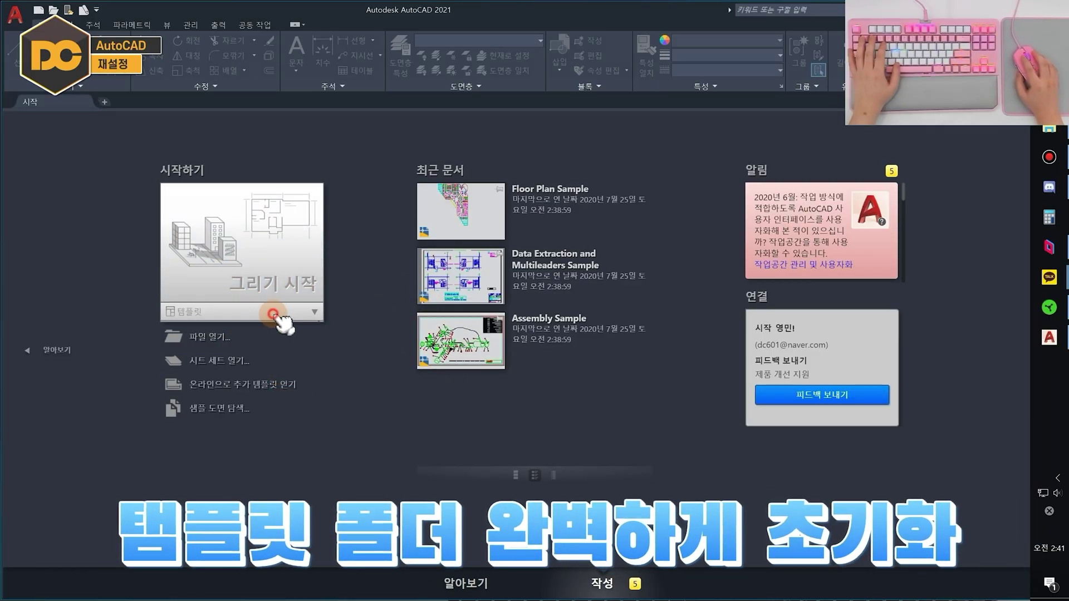
Step: Confirm only default drawing templates are listed, then switch to a different workspace
left_click(279, 313)
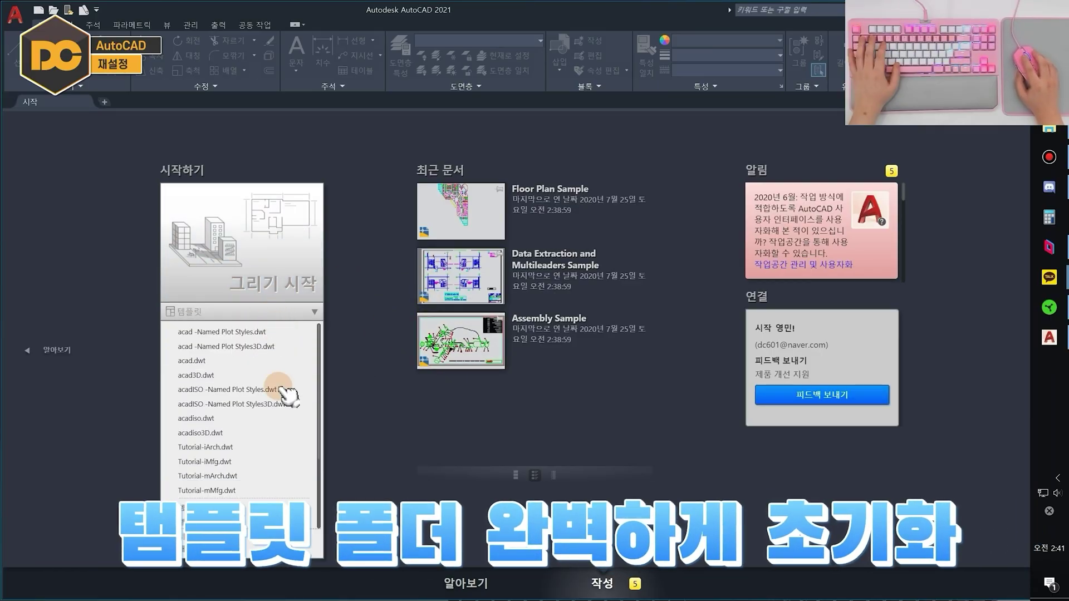
scroll(292, 454, "up", 3)
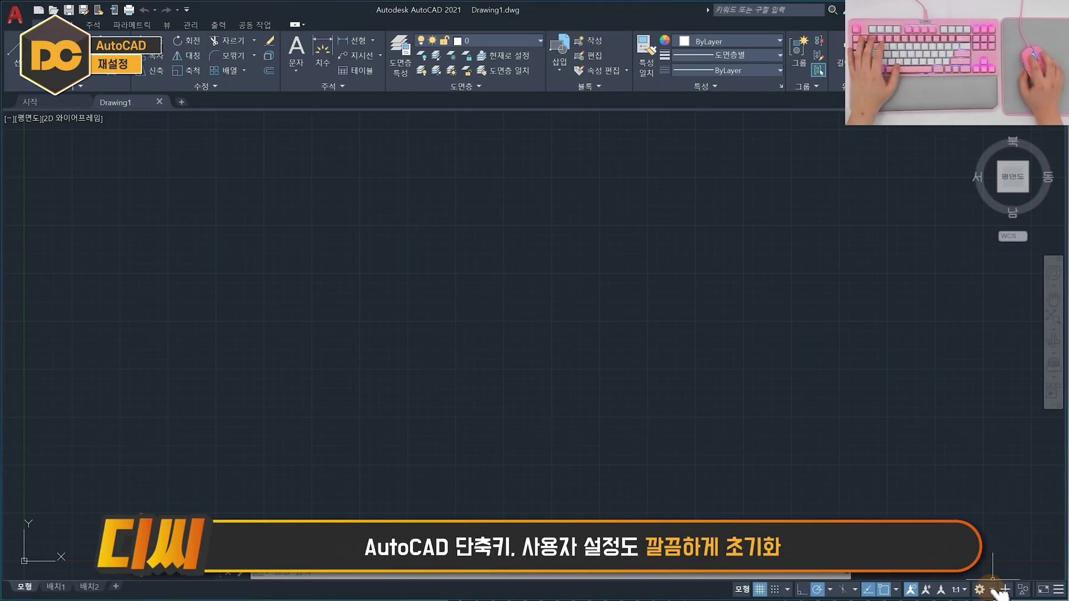
left_click(994, 591)
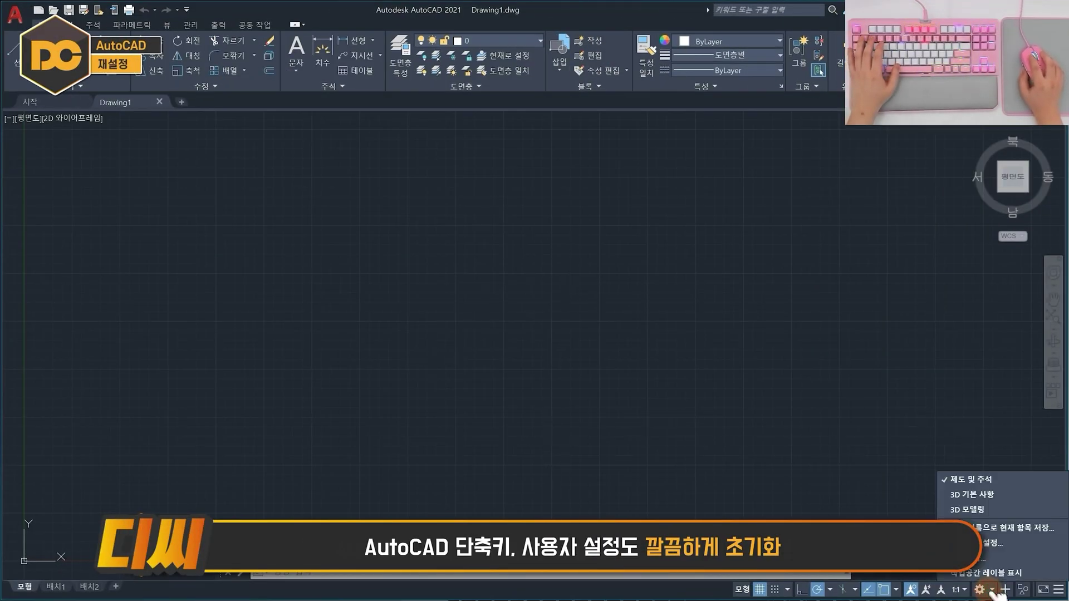
left_click(1000, 543)
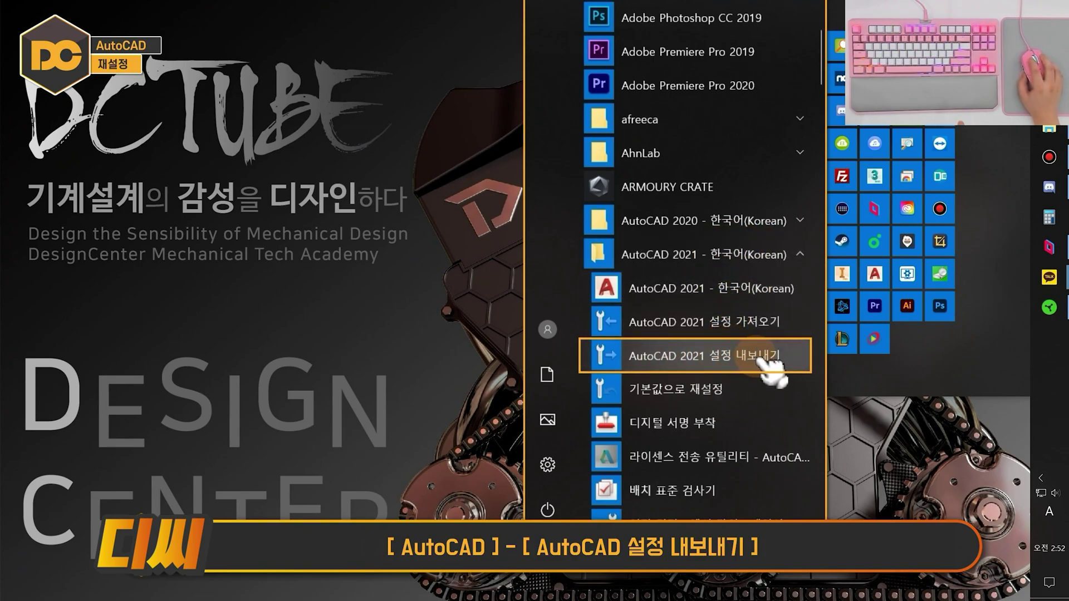
Step: Export the AutoCAD 2021 settings to the Desktop, selecting DC CAD.zip as the file name
left_click(770, 371)
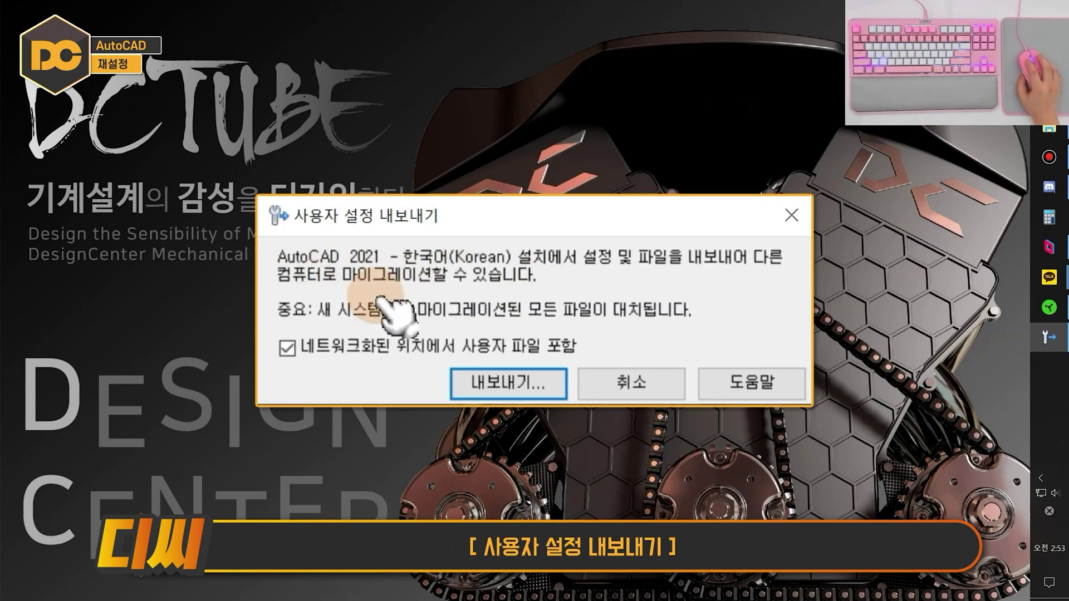
left_click(521, 383)
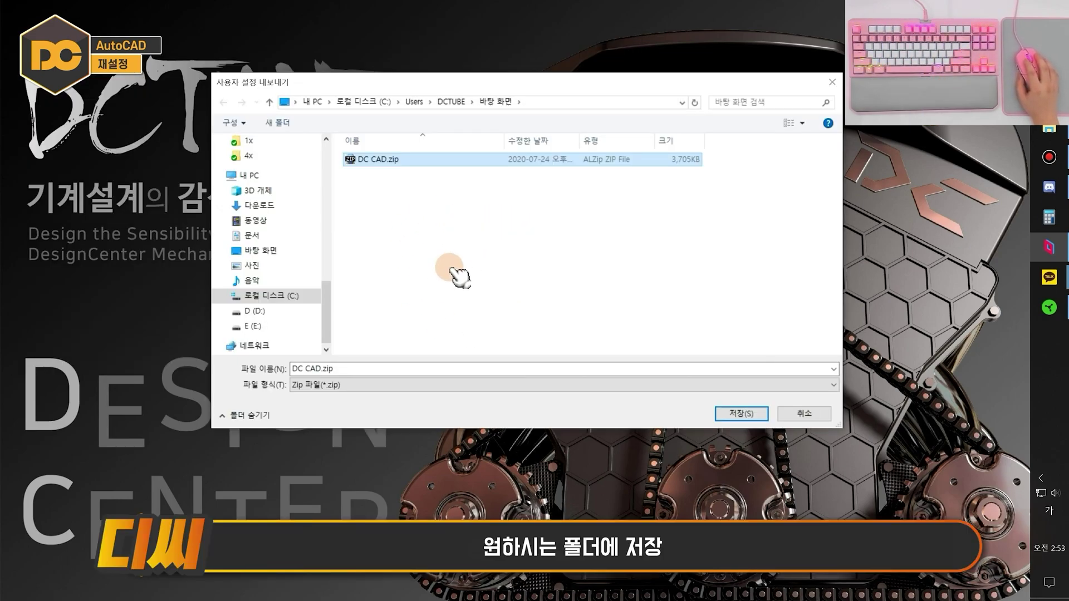
left_click(306, 371)
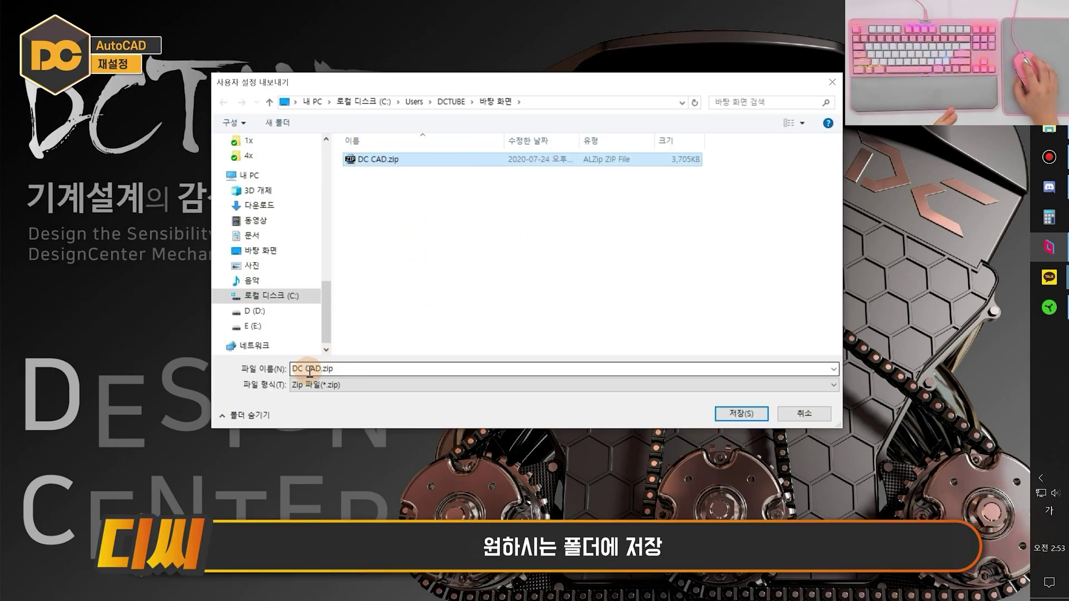
left_click_drag(322, 368, 277, 376)
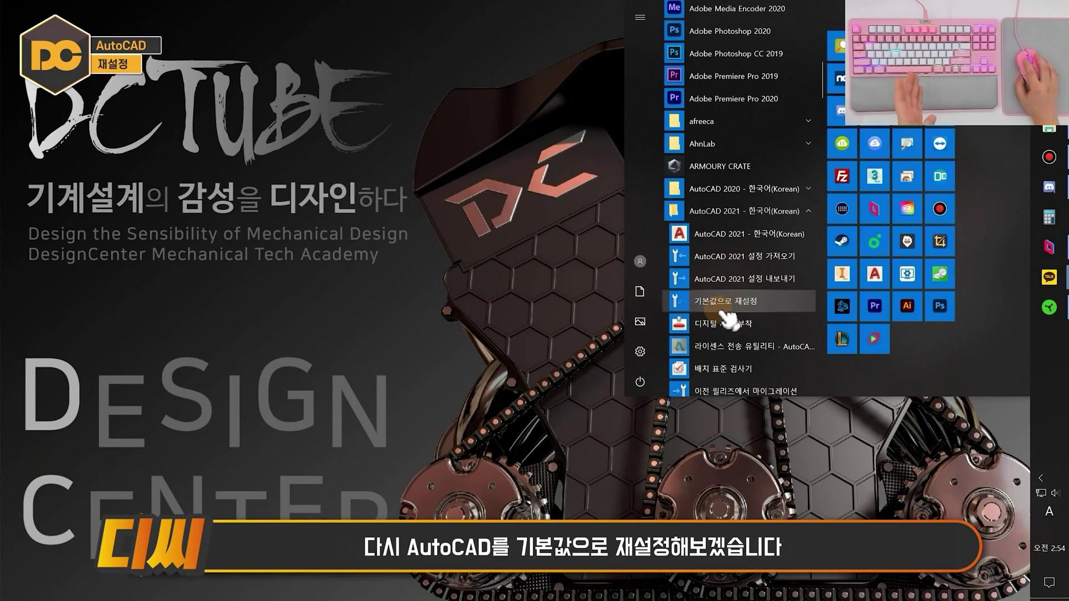
Step: Reset AutoCAD 2021 settings to default again and look over the workspace list unchanged
left_click(753, 302)
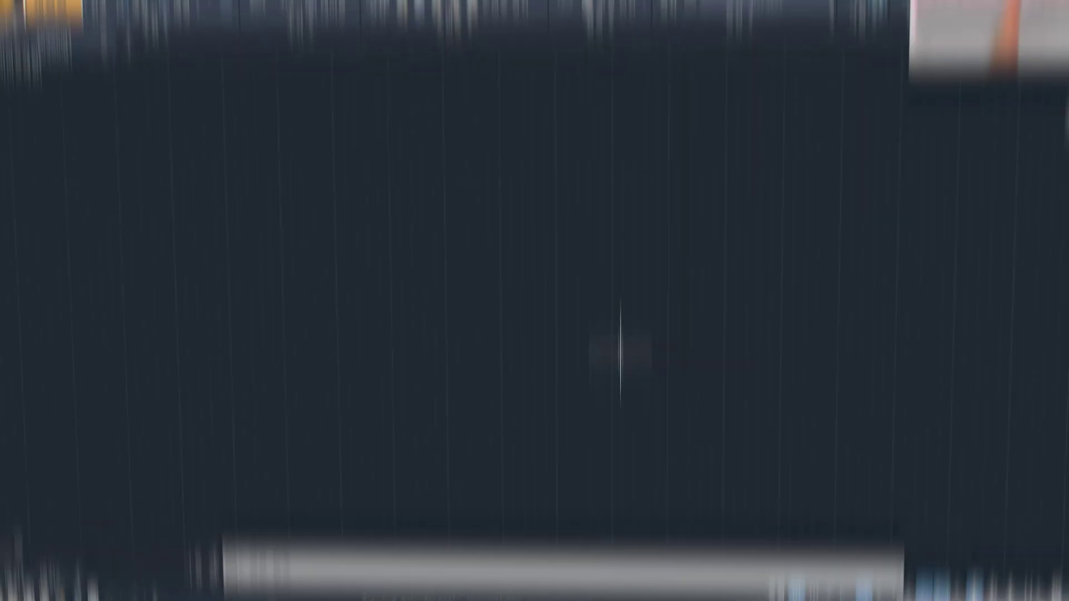
left_click(980, 589)
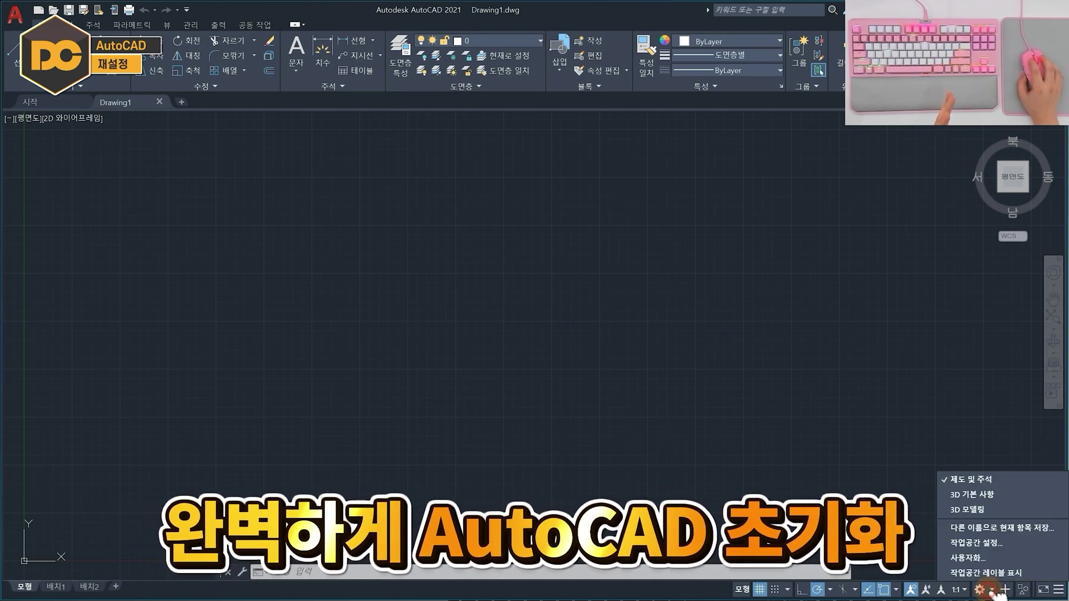
left_click(701, 383)
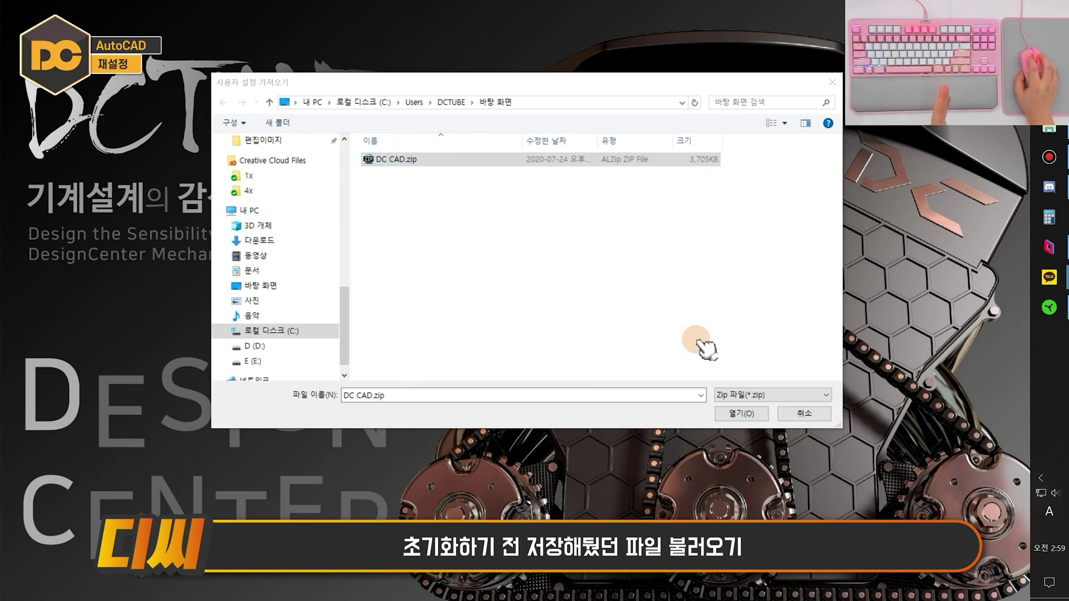
Step: Import the DC CAD.zip settings package and dismiss the import result message
left_click(744, 417)
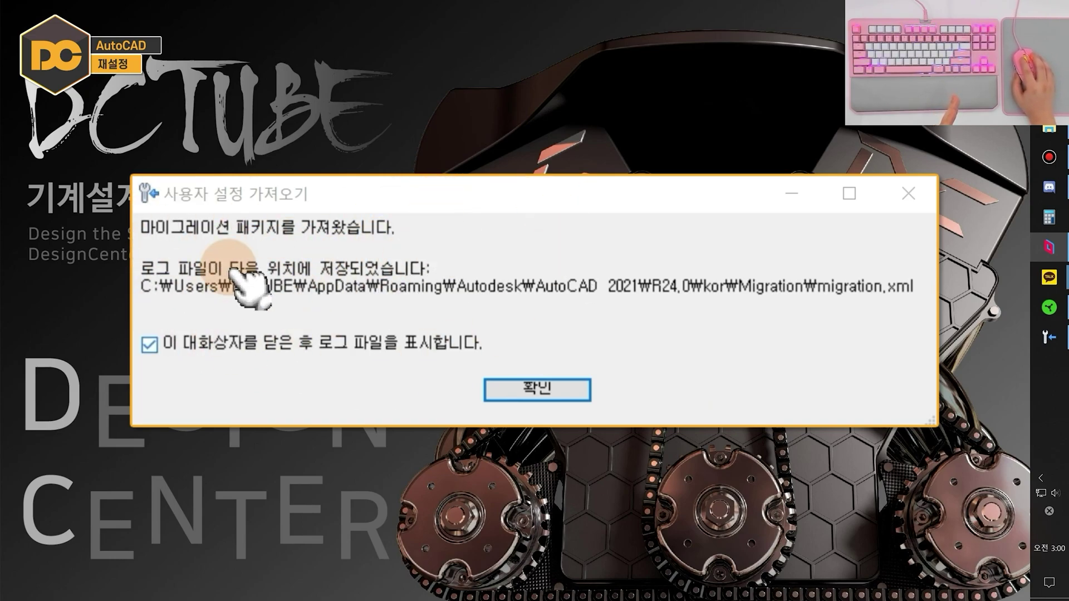
left_click(548, 391)
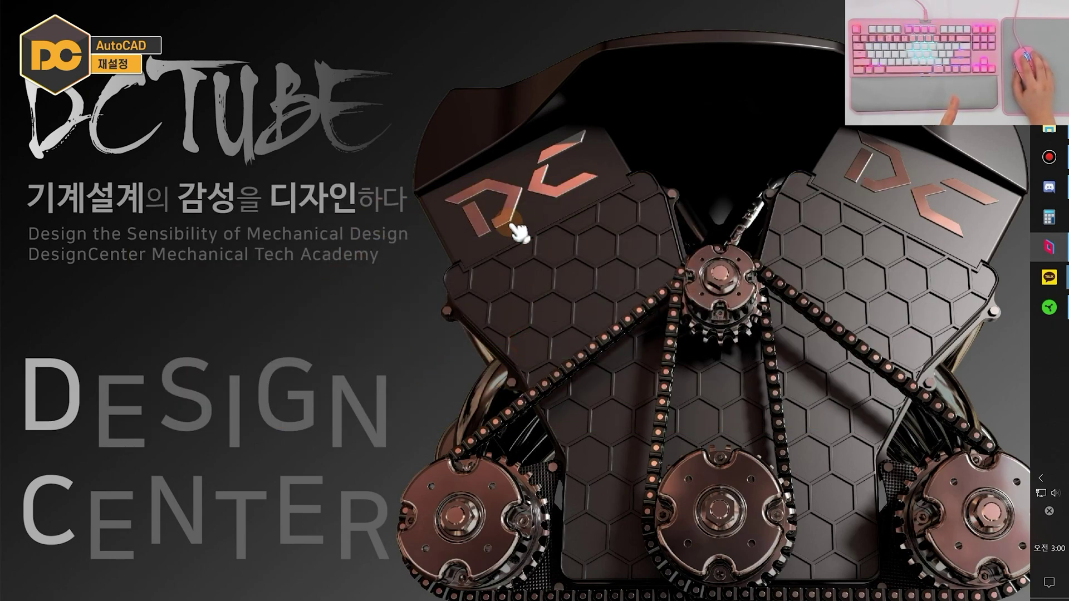